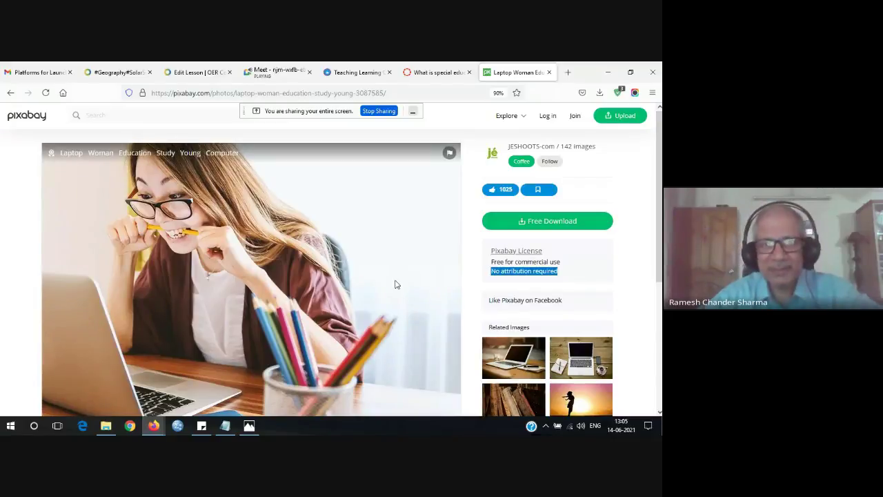
# Examine the Pixabay licence terms, tags and web address of the laptop photo, highlighting "No attribution required".
pyautogui.click(569, 281)
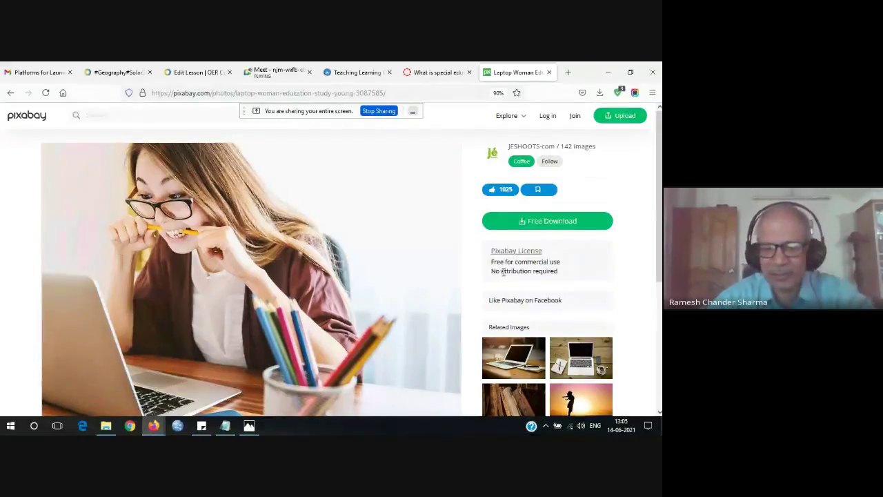
pyautogui.moveTo(492, 272); pyautogui.dragTo(557, 271)
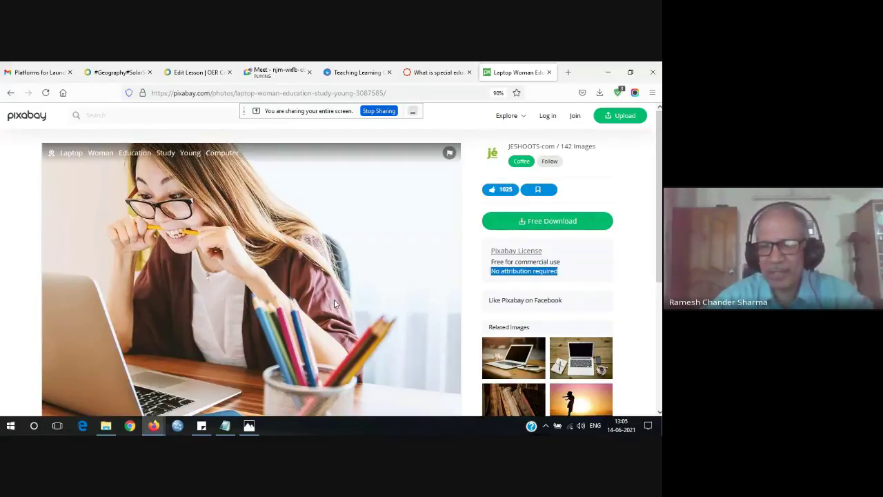
pyautogui.scroll(-3, 335, 303)
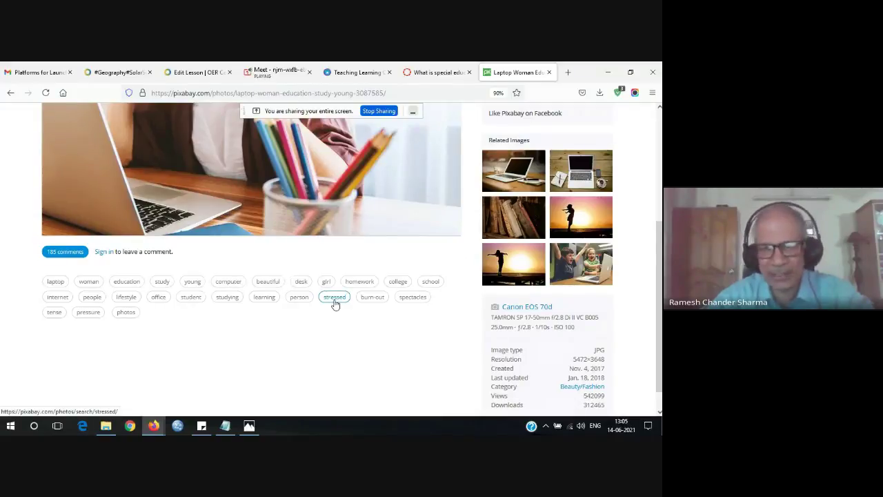
pyautogui.scroll(3, 335, 304)
pyautogui.moveTo(402, 93); pyautogui.dragTo(218, 101)
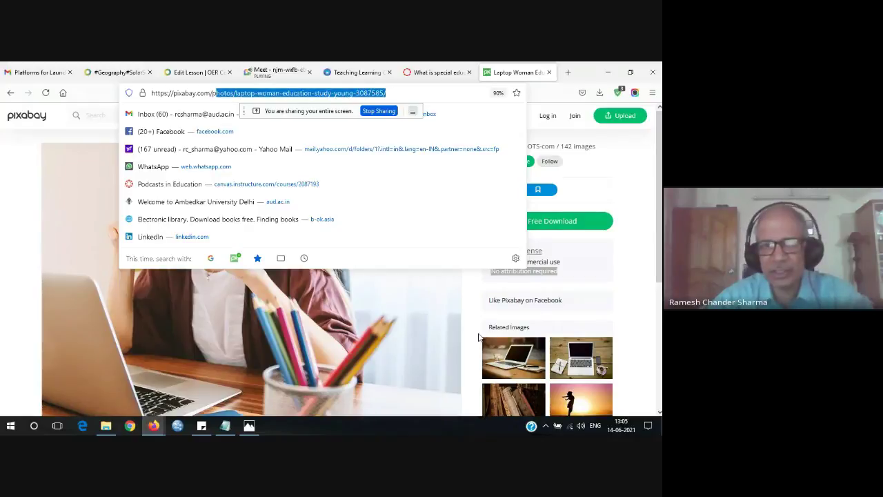
# Switch to the OER Commons lesson editor and place the cursor in the empty Main Content field.
pyautogui.click(201, 73)
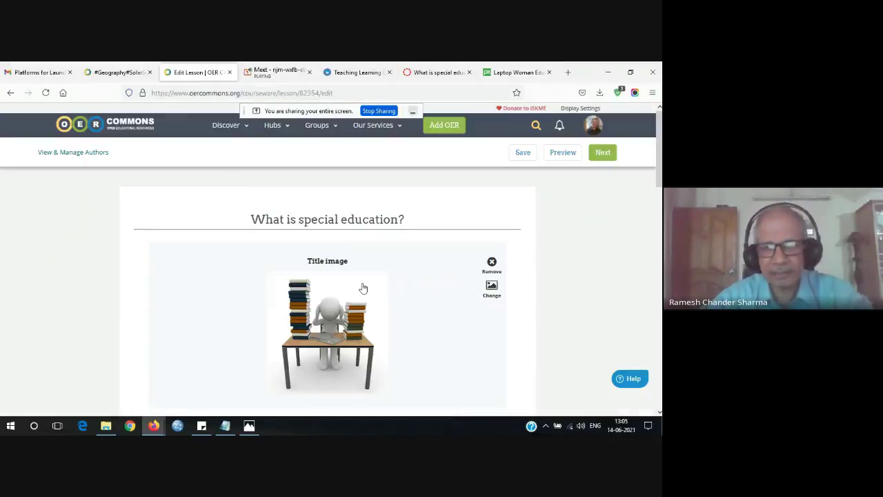
pyautogui.scroll(-3, 384, 293)
pyautogui.scroll(-3, 301, 218)
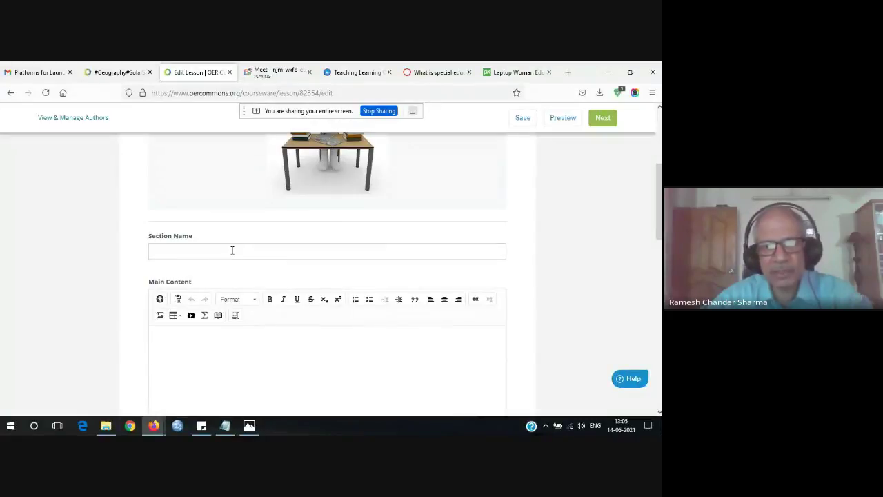
pyautogui.scroll(-1, 359, 289)
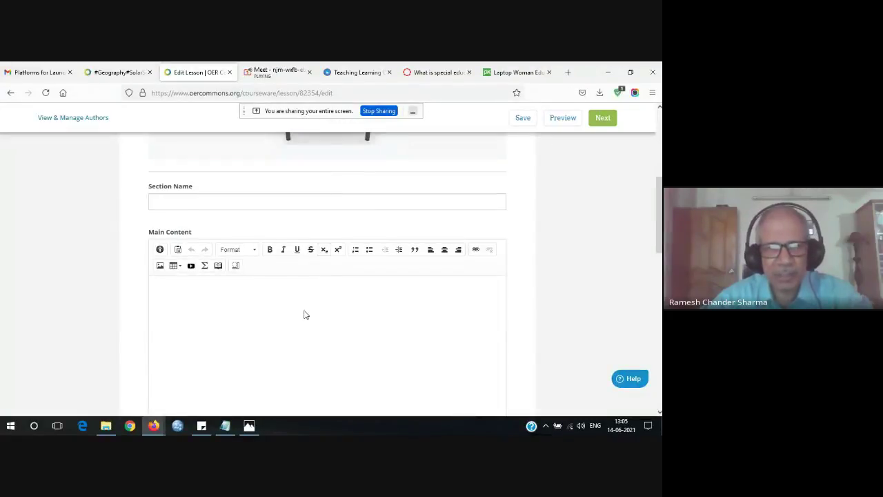
pyautogui.click(213, 304)
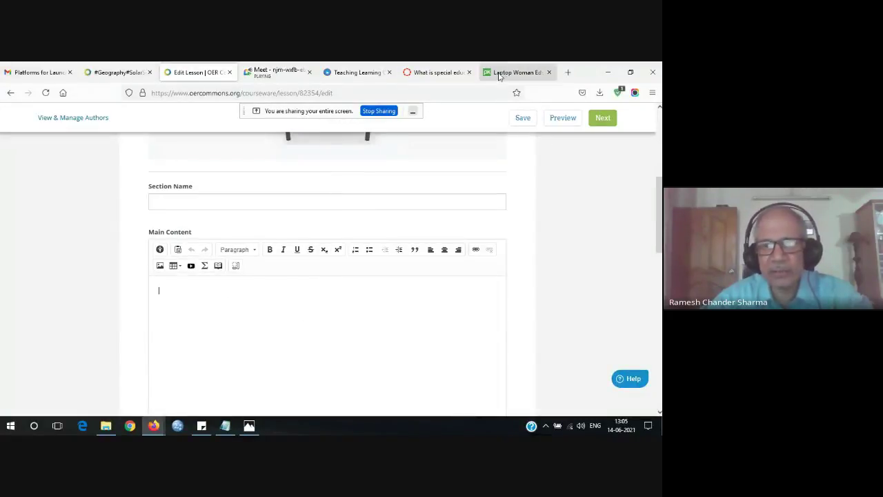
# Copy the anecdote heading and its two paragraphs from the Canvas page "What is special education?" into the lesson's Main Content.
pyautogui.click(434, 72)
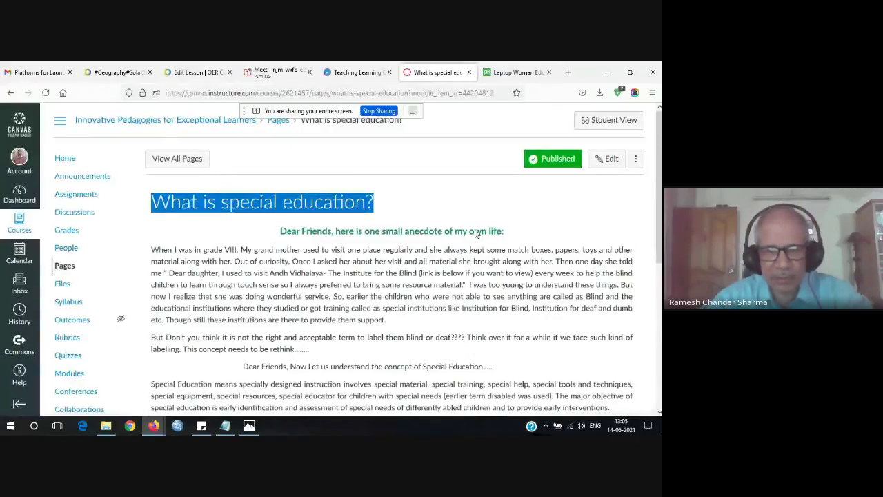
pyautogui.moveTo(276, 231); pyautogui.dragTo(378, 352)
pyautogui.hotkey('ctrl', 'c')
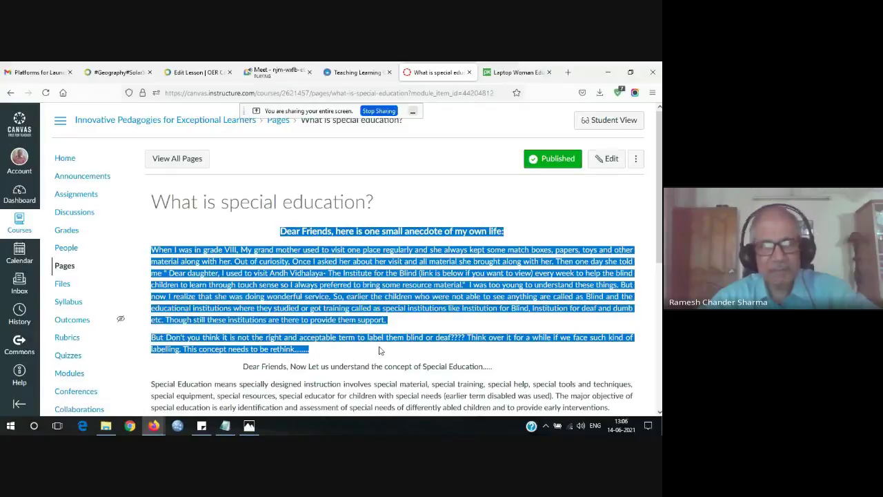
pyautogui.click(196, 72)
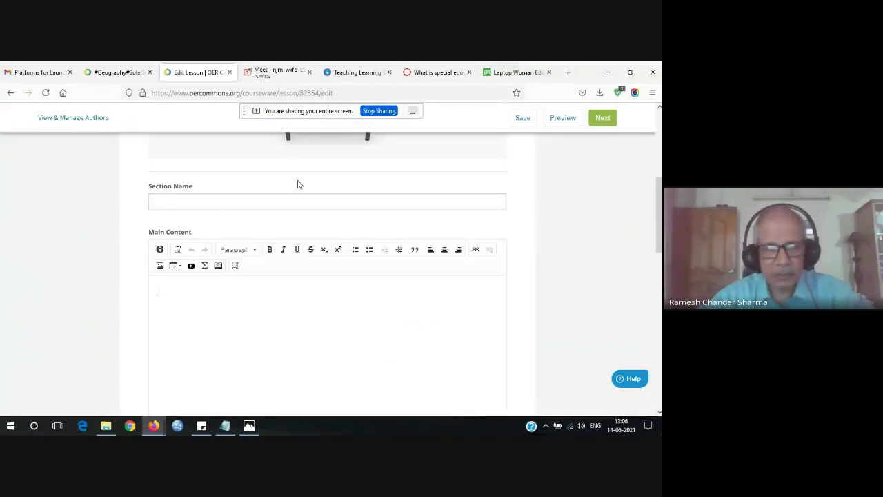
pyautogui.click(311, 305)
pyautogui.hotkey('ctrl', 'v')
pyautogui.scroll(-2, 659, 216)
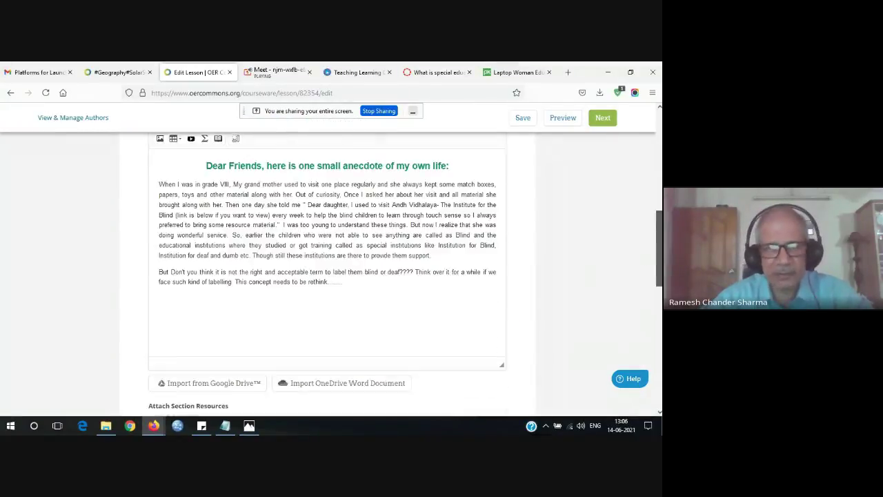
pyautogui.scroll(-1, 405, 275)
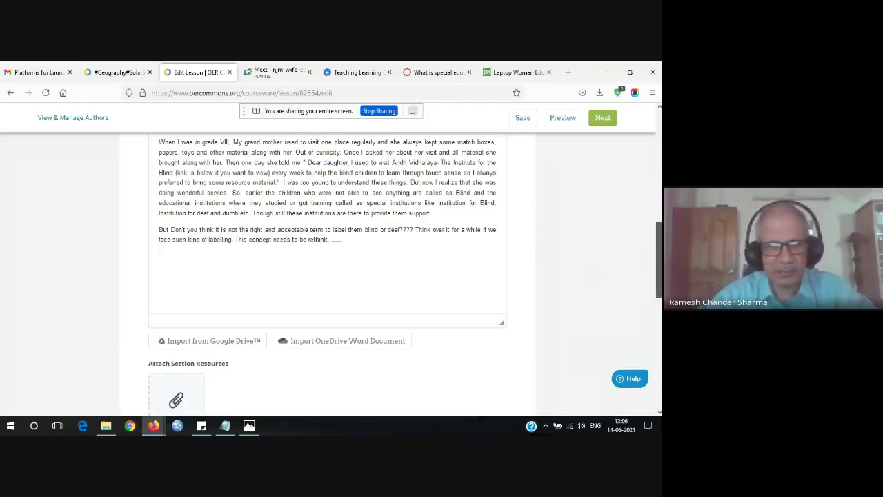
# Review the remaining section options, save the lesson and continue to its resource description page.
pyautogui.scroll(-2, 338, 273)
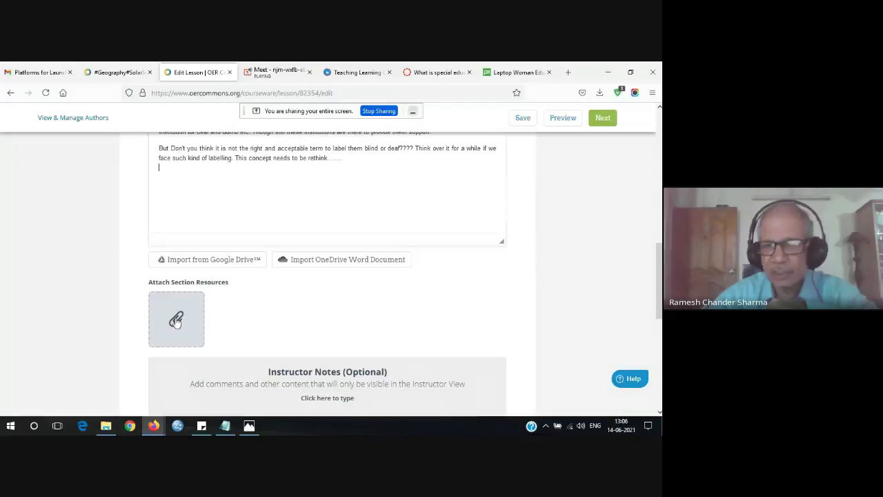
pyautogui.scroll(-3, 658, 262)
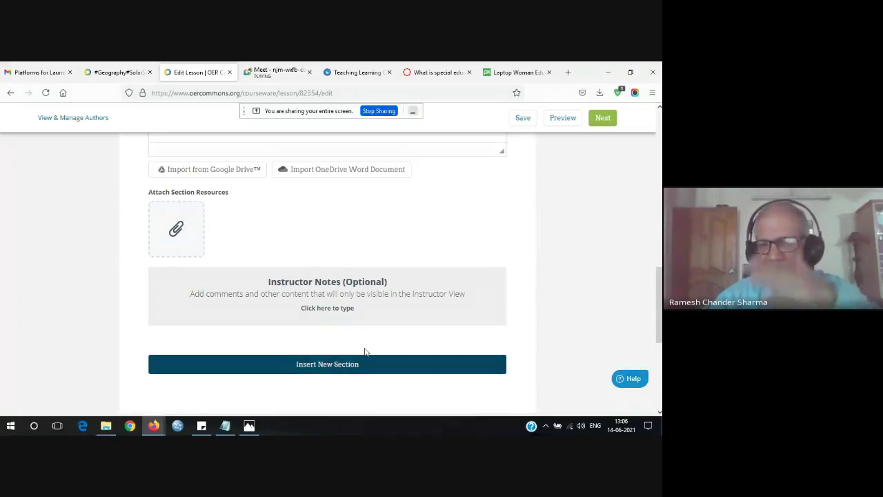
pyautogui.moveTo(660, 283); pyautogui.dragTo(660, 124)
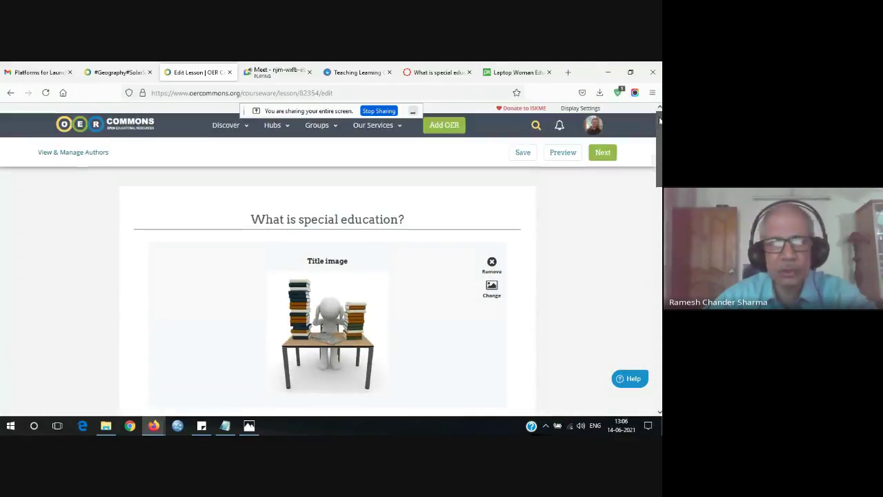
pyautogui.click(521, 158)
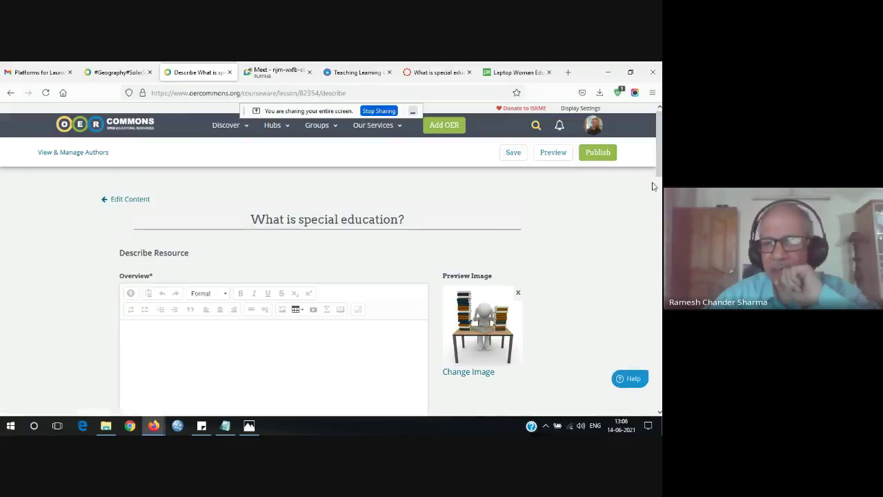
# Enter "Special education" as the resource's Overview.
pyautogui.scroll(-1, 660, 158)
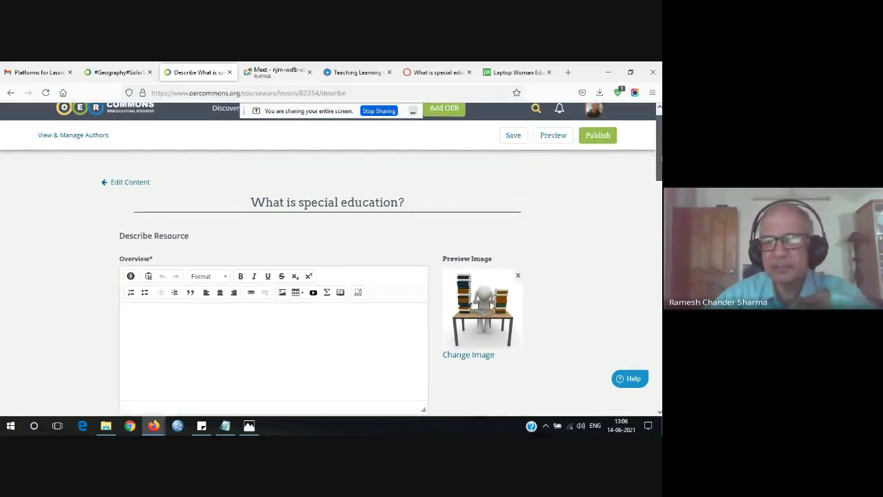
pyautogui.scroll(-3, 660, 158)
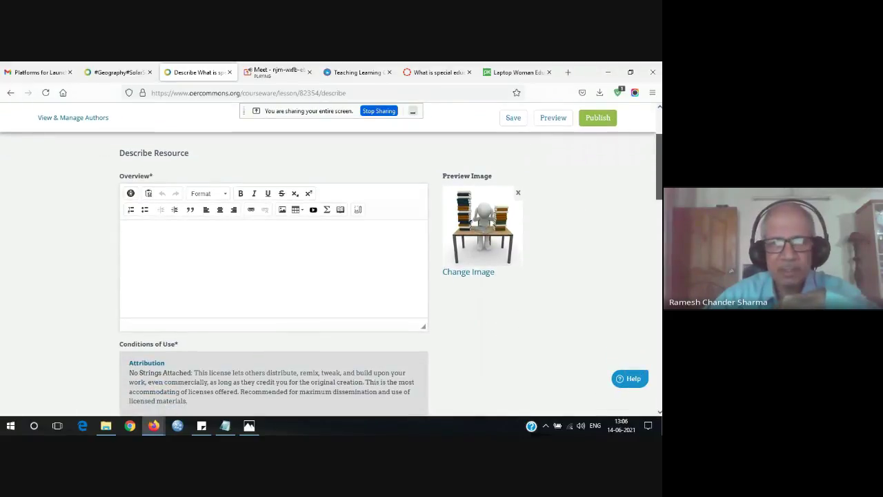
pyautogui.click(249, 239)
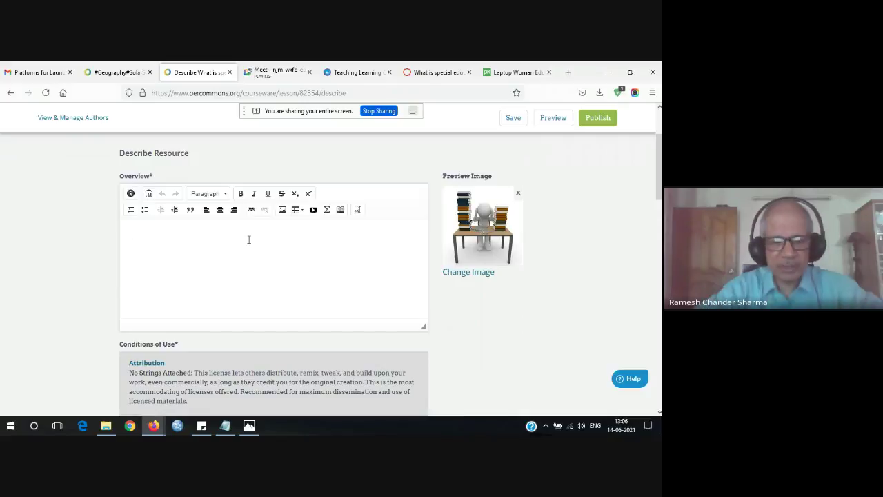
pyautogui.write('s')
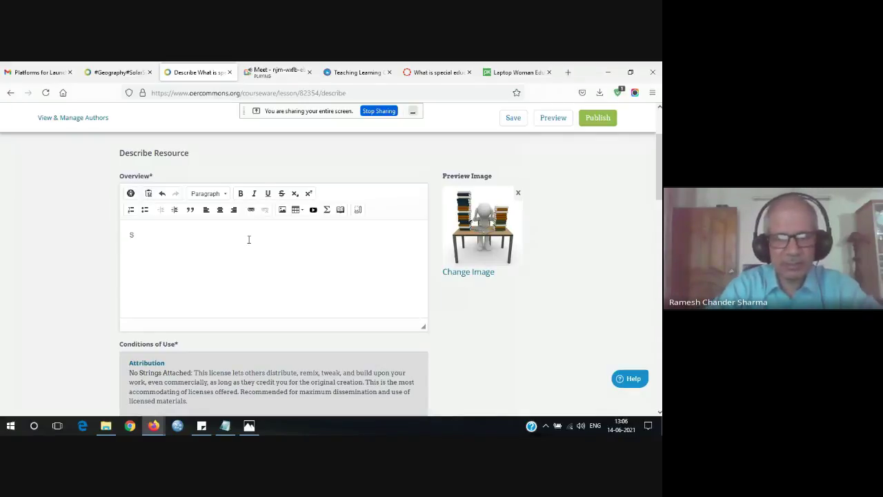
pyautogui.write('pecial edu')
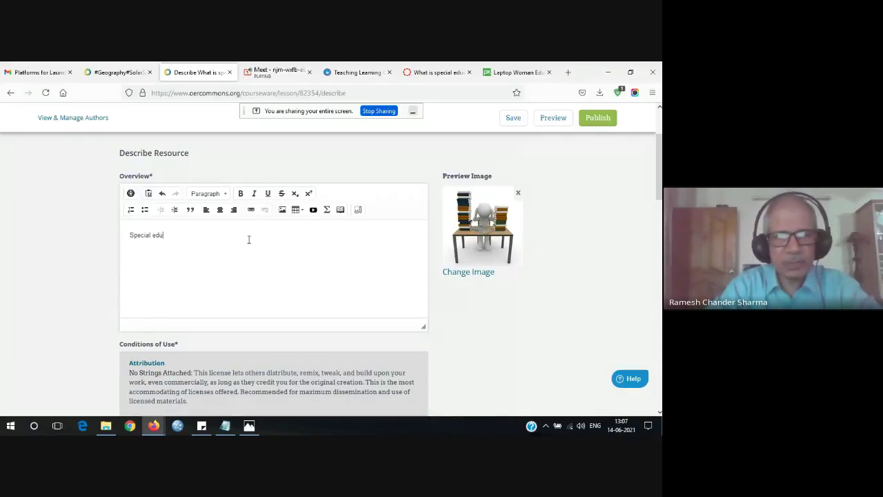
pyautogui.write('cation')
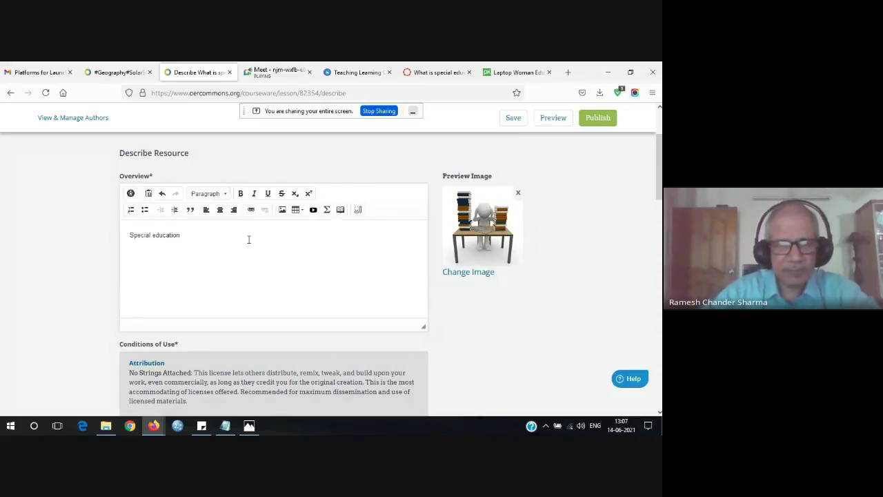
# Review the licence options available under Conditions of Use.
pyautogui.scroll(-2, 199, 285)
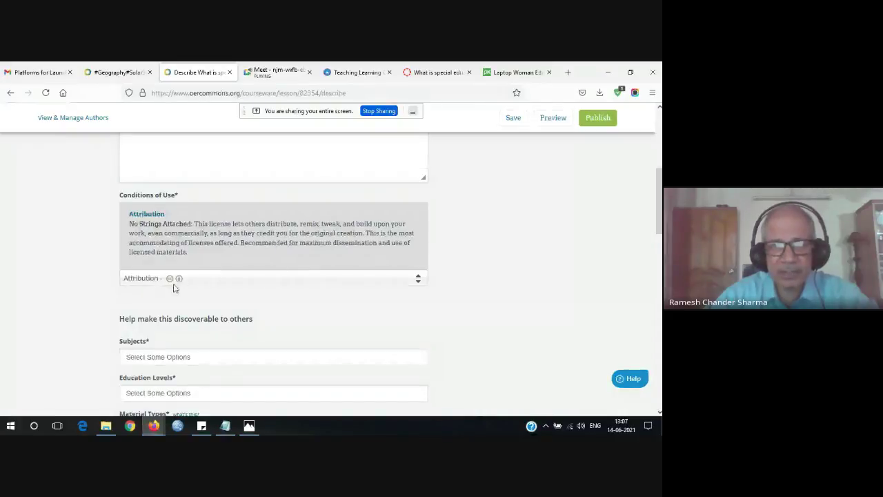
pyautogui.click(418, 283)
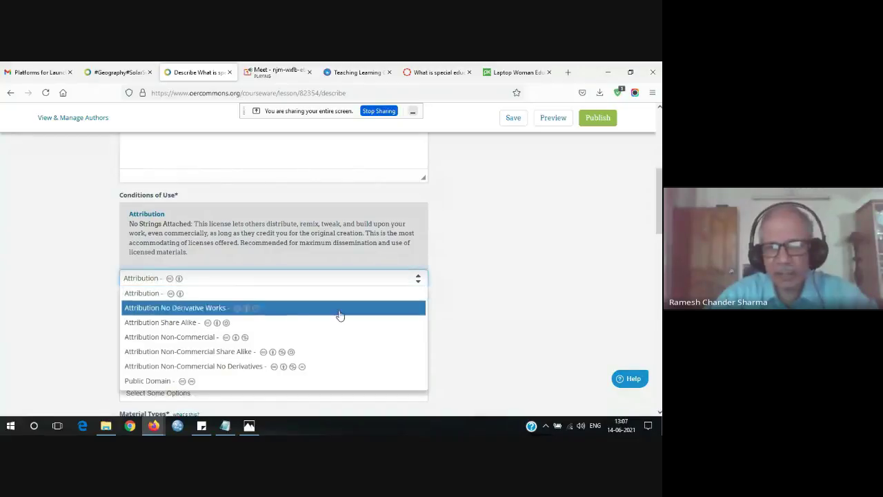
pyautogui.scroll(-2, 659, 207)
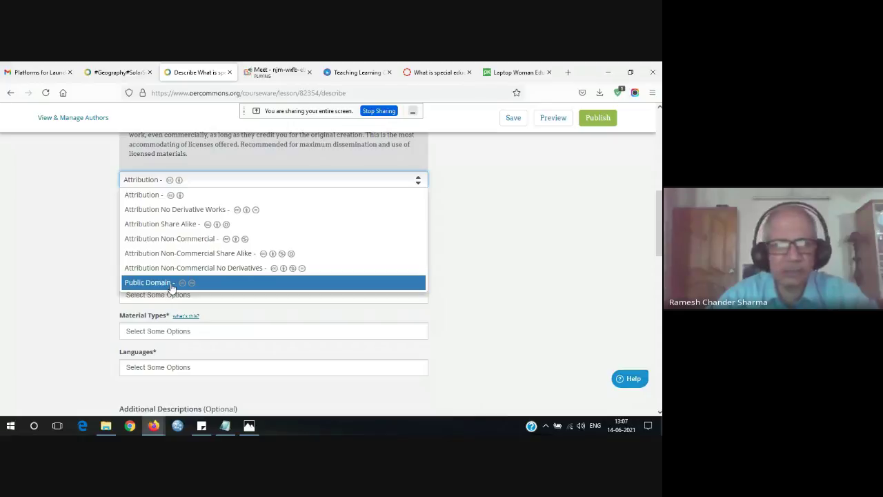
pyautogui.click(166, 184)
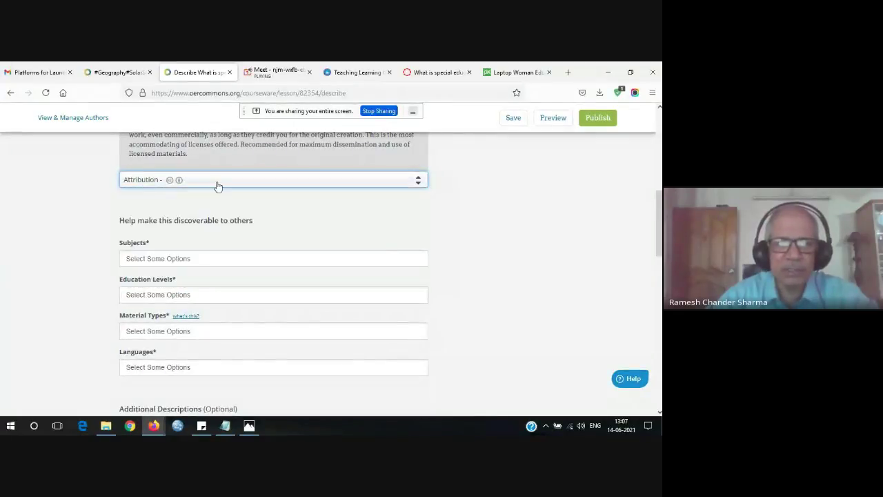
# Set the resource's subject to Early Childhood Development and its education level to Middle School.
pyautogui.scroll(-1, 334, 272)
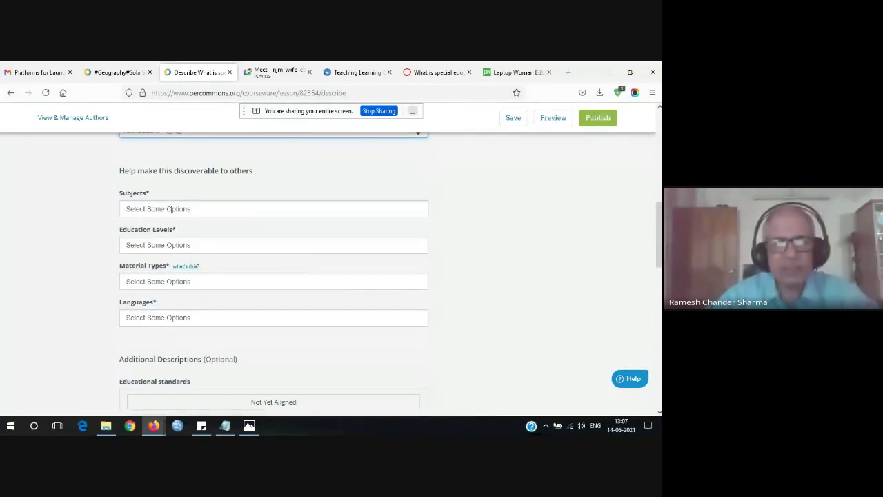
pyautogui.click(181, 208)
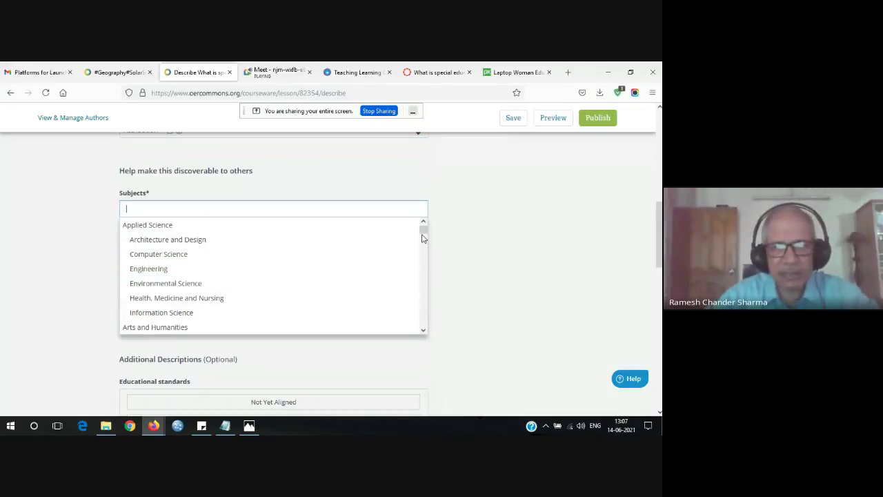
pyautogui.moveTo(423, 230); pyautogui.dragTo(423, 269)
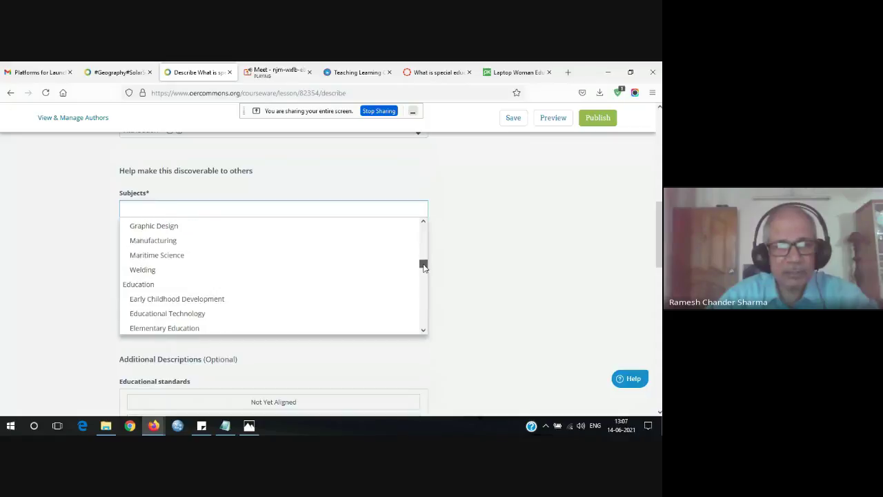
pyautogui.click(213, 303)
pyautogui.click(179, 245)
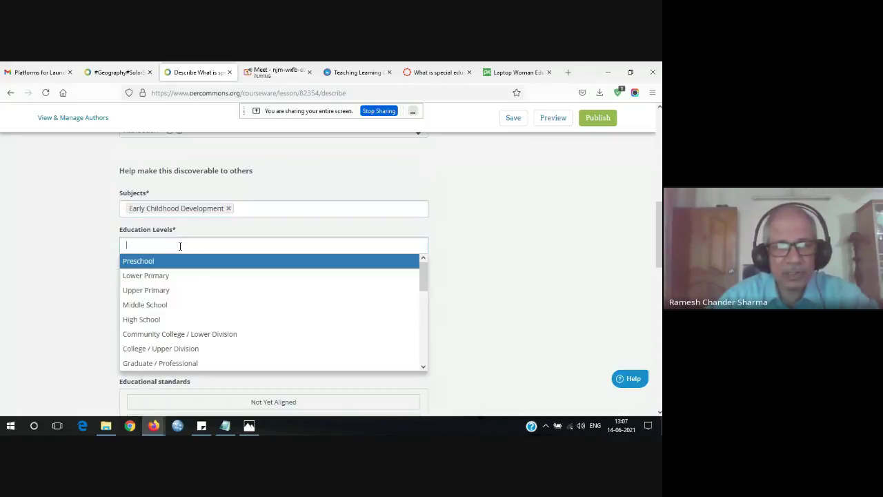
pyautogui.click(160, 308)
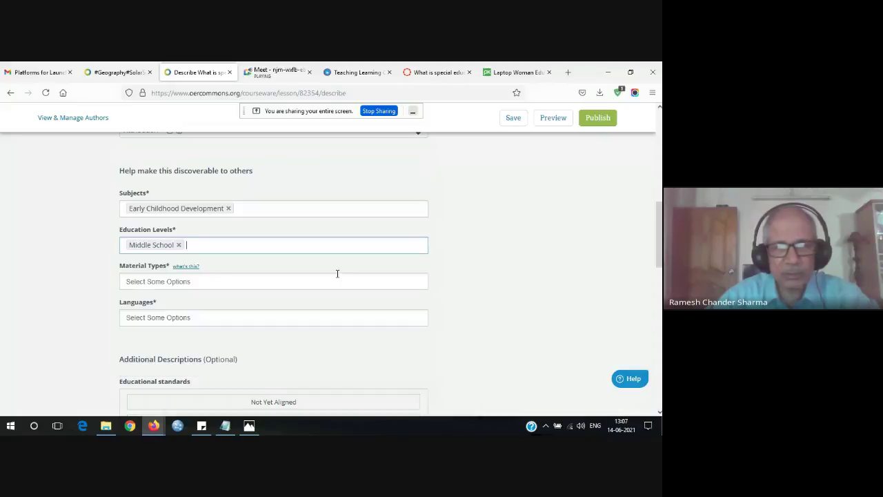
# Set the resource's material type to Homework/Assignment.
pyautogui.moveTo(659, 218); pyautogui.dragTo(659, 232)
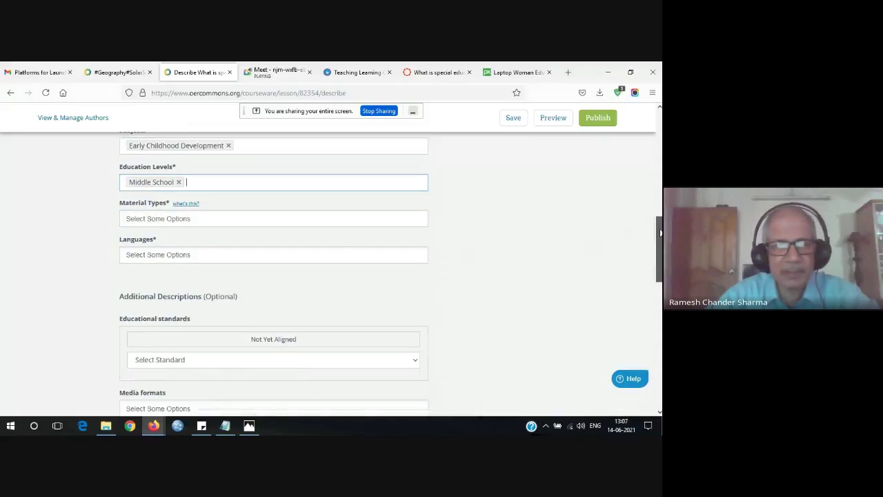
pyautogui.click(198, 219)
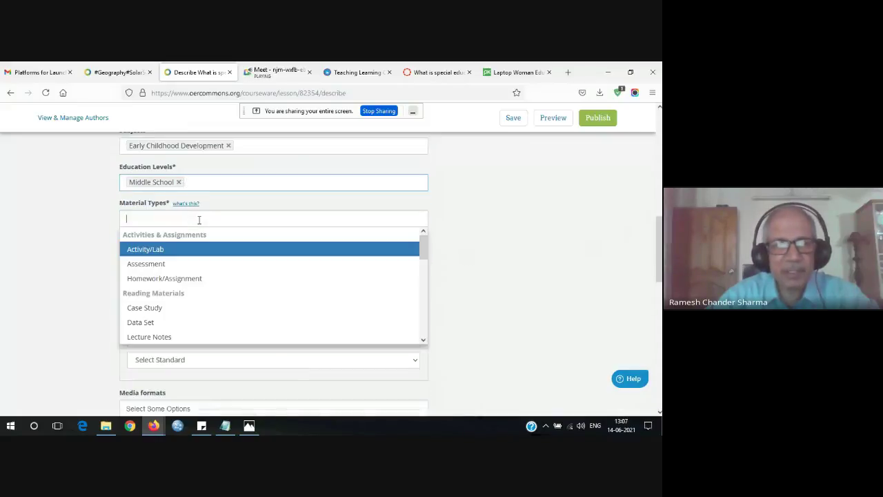
pyautogui.click(164, 279)
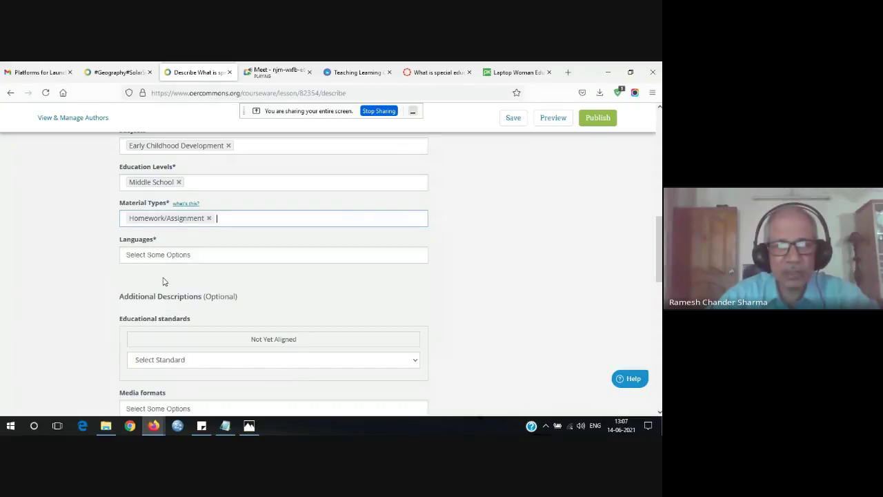
# Add Interactive as a second material type and set the resource's language to Sanskrit.
pyautogui.click(265, 218)
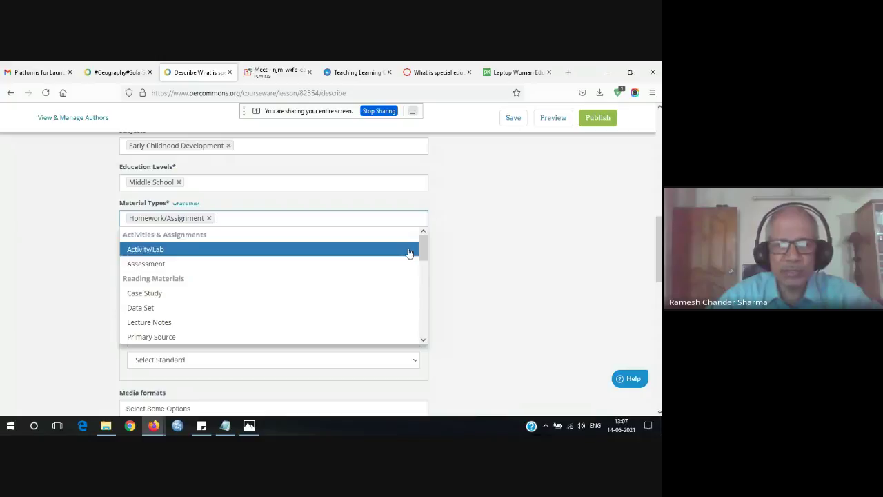
pyautogui.moveTo(423, 248); pyautogui.dragTo(424, 316)
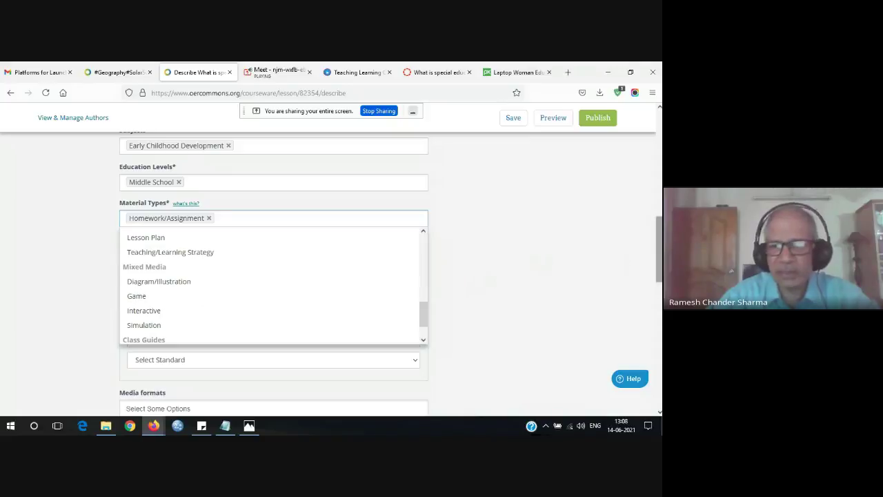
pyautogui.click(144, 310)
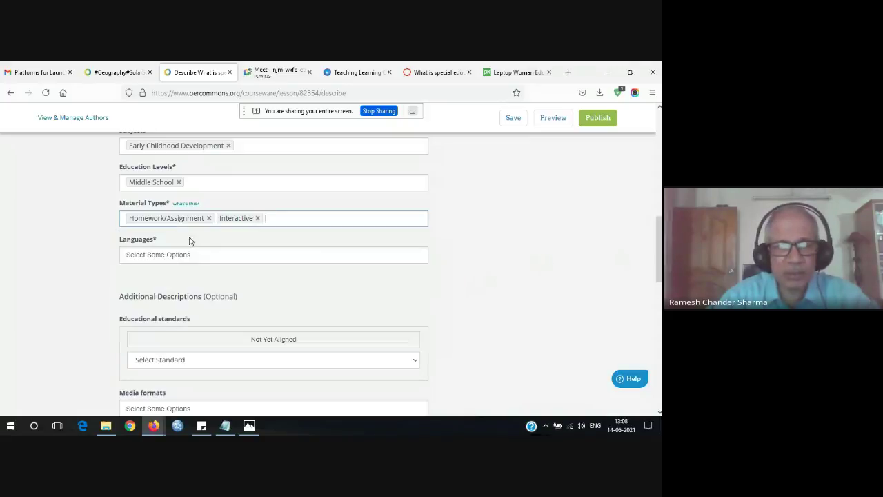
pyautogui.click(182, 254)
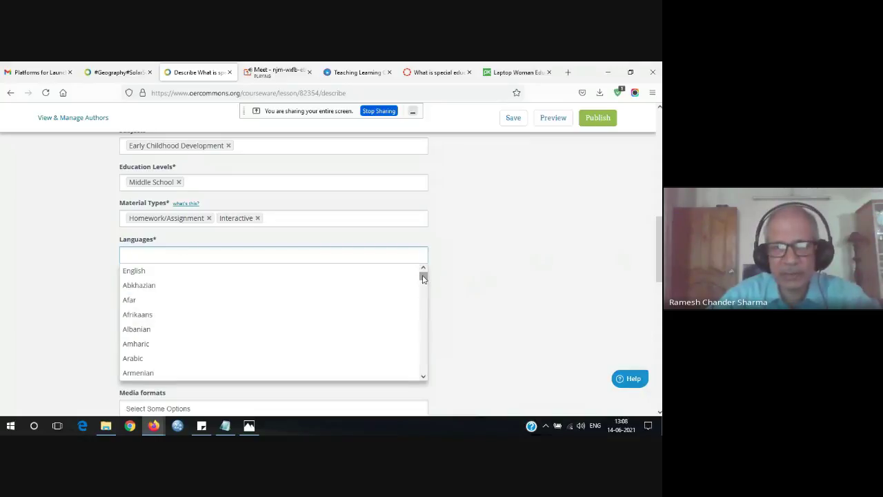
pyautogui.moveTo(423, 277); pyautogui.dragTo(423, 336)
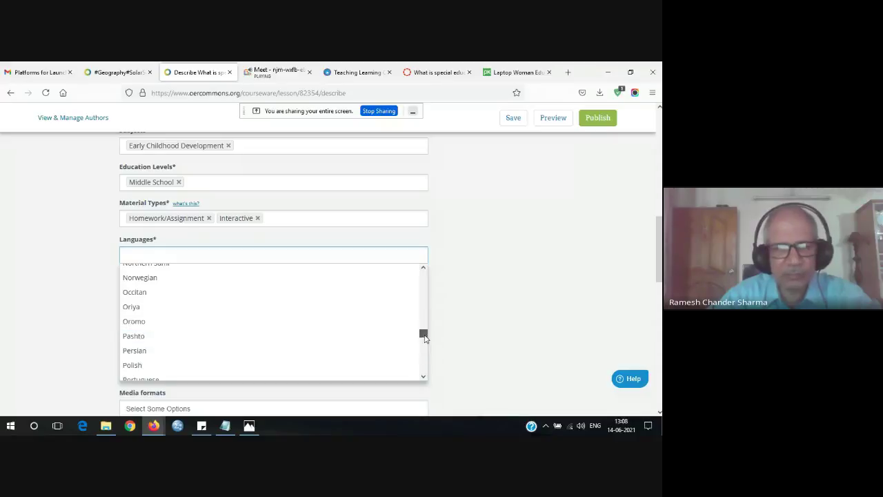
pyautogui.moveTo(425, 337)
pyautogui.mouseDown()
pyautogui.moveTo(425, 346)
pyautogui.moveTo(423, 338)
pyautogui.mouseUp()
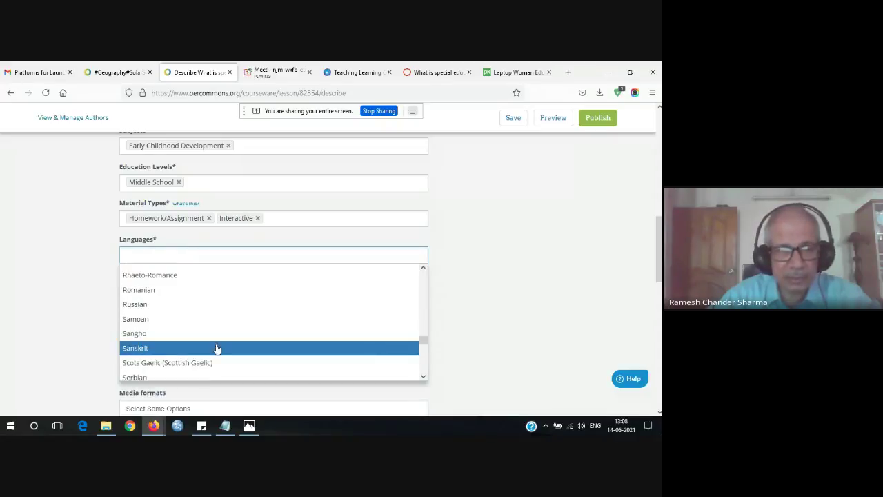
pyautogui.click(131, 349)
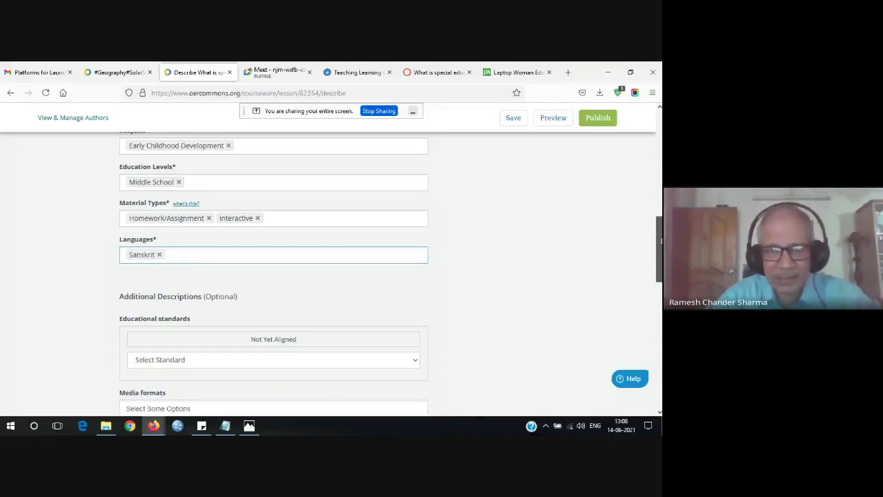
# Set the optional media format to eBook and the educational use to Curriculum/Instruction.
pyautogui.moveTo(661, 240); pyautogui.dragTo(660, 272)
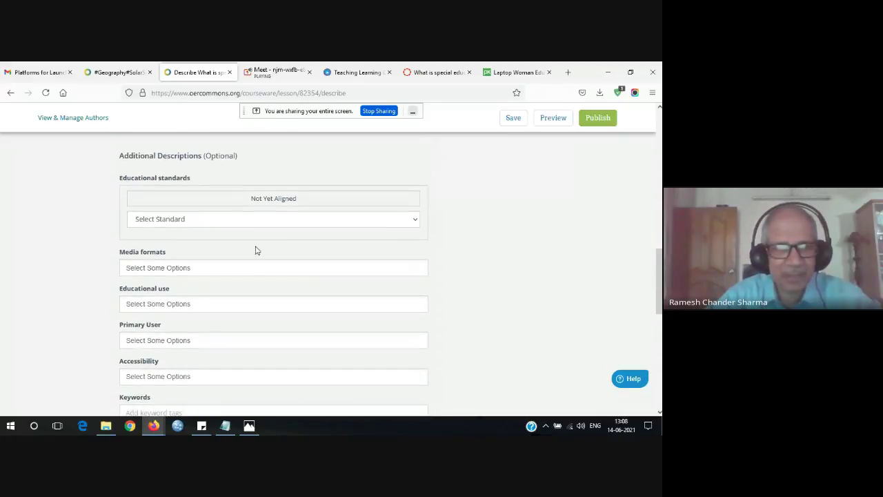
pyautogui.click(187, 269)
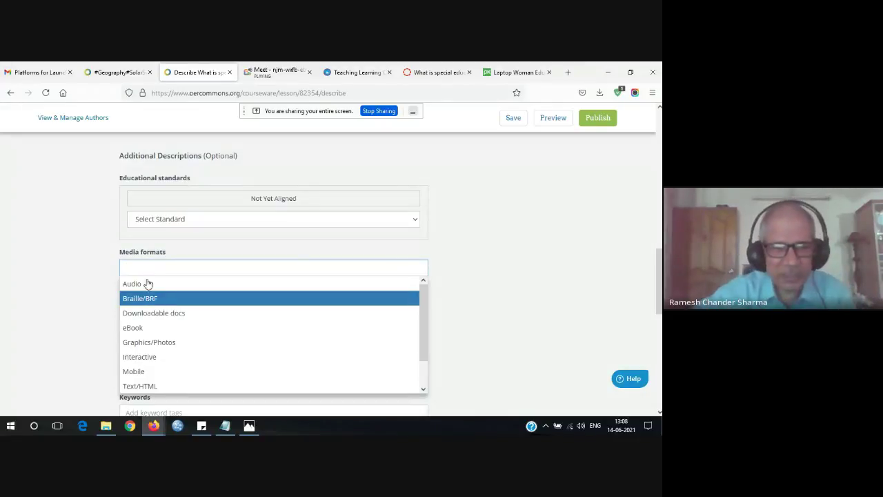
pyautogui.click(131, 329)
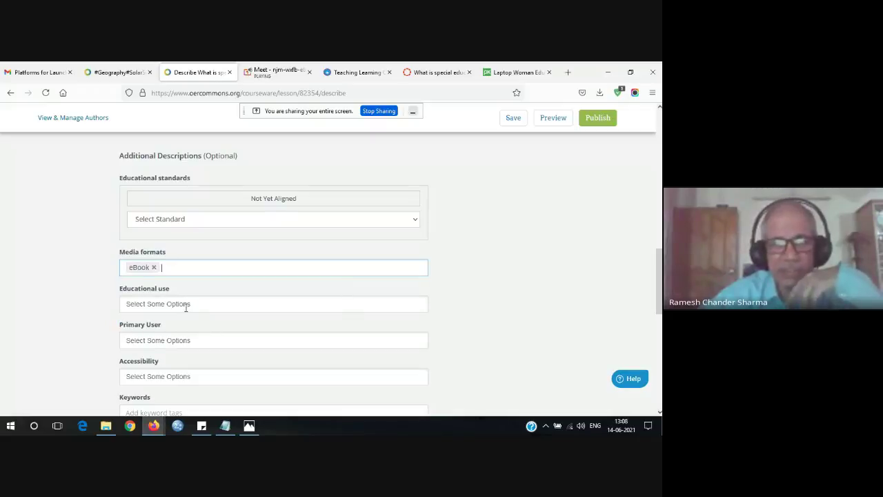
pyautogui.click(187, 305)
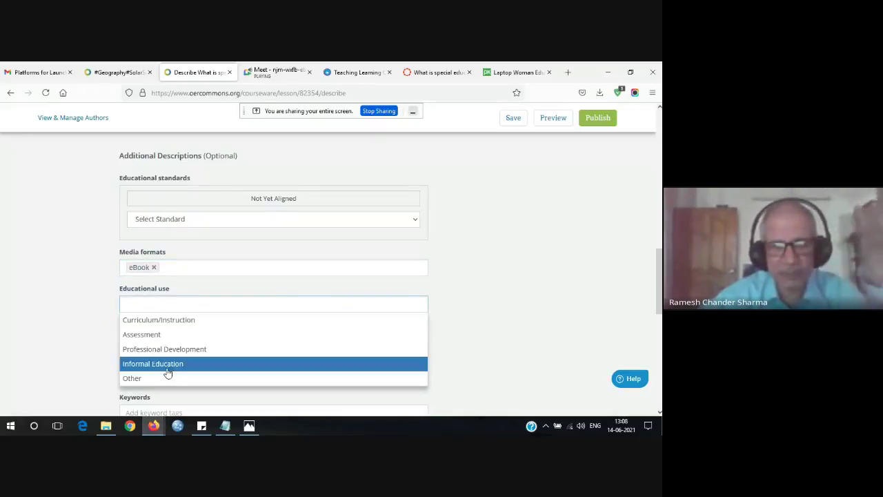
pyautogui.click(182, 321)
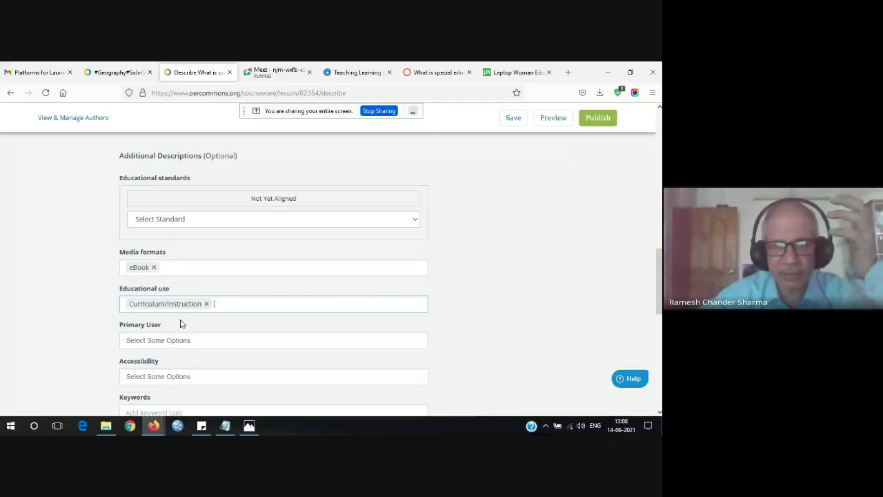
# Set the resource's primary user to Parent and its accessibility to Visual.
pyautogui.click(216, 341)
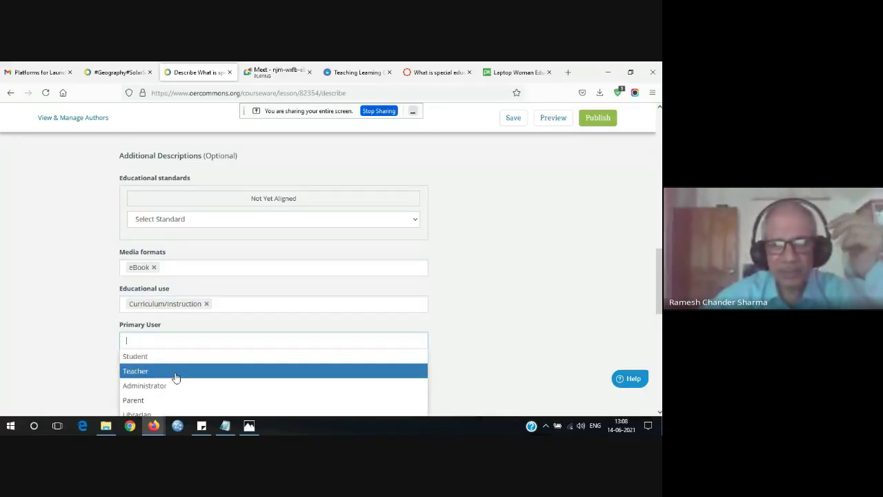
pyautogui.scroll(-3, 660, 321)
pyautogui.scroll(1, 660, 321)
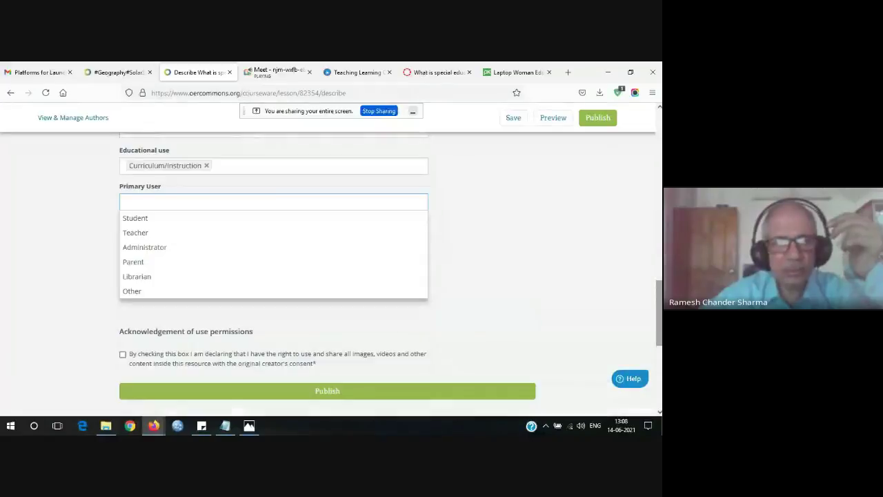
pyautogui.click(139, 262)
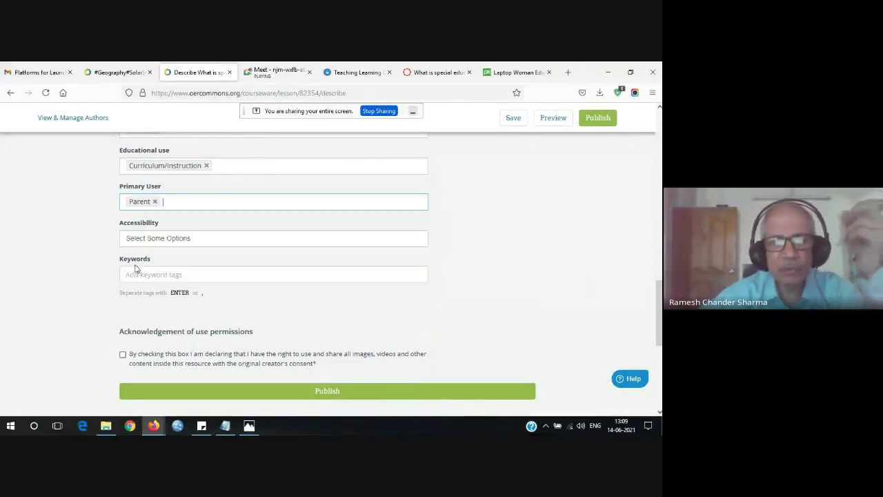
pyautogui.click(193, 239)
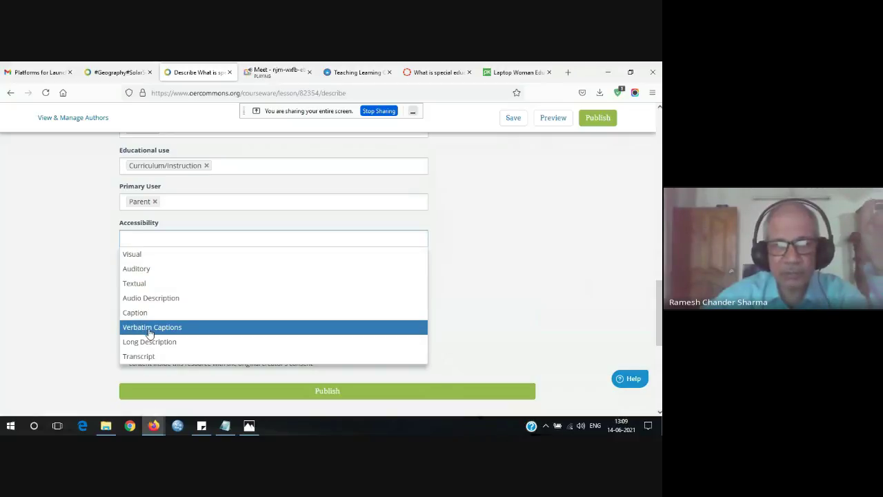
pyautogui.click(141, 254)
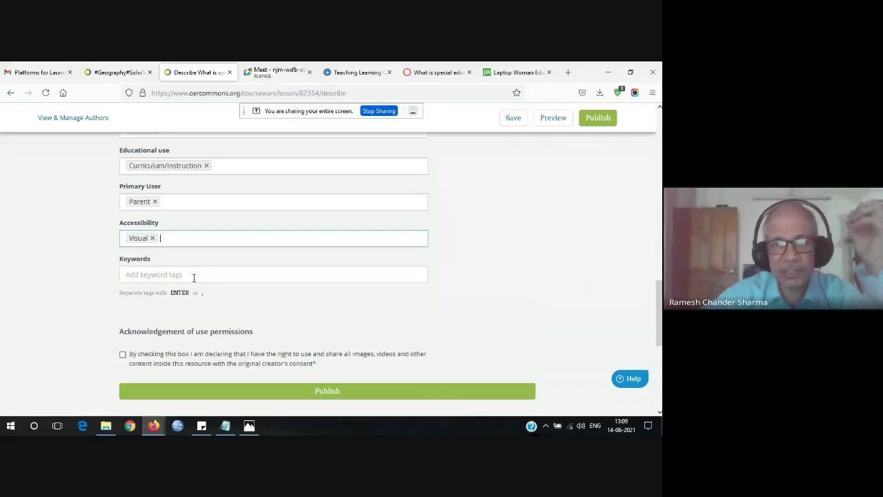
# Declare the right to use and share the resource's content and publish the resource without keywords.
pyautogui.click(194, 276)
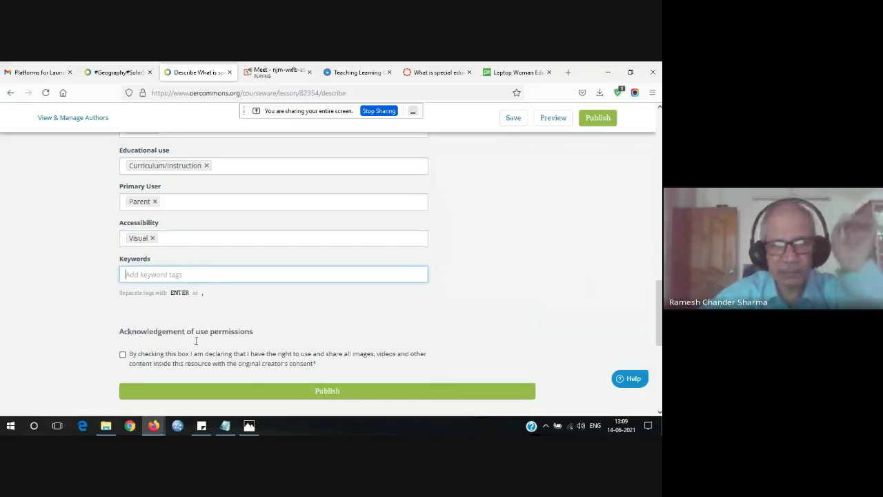
pyautogui.click(123, 355)
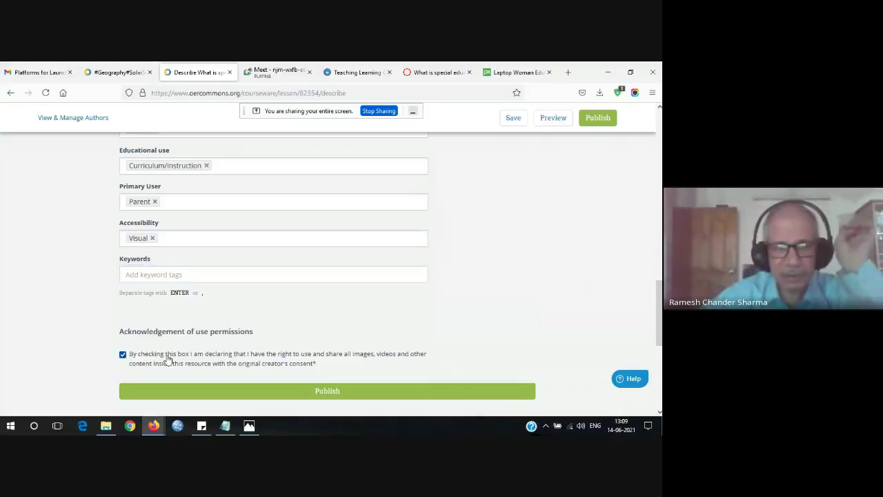
pyautogui.click(327, 394)
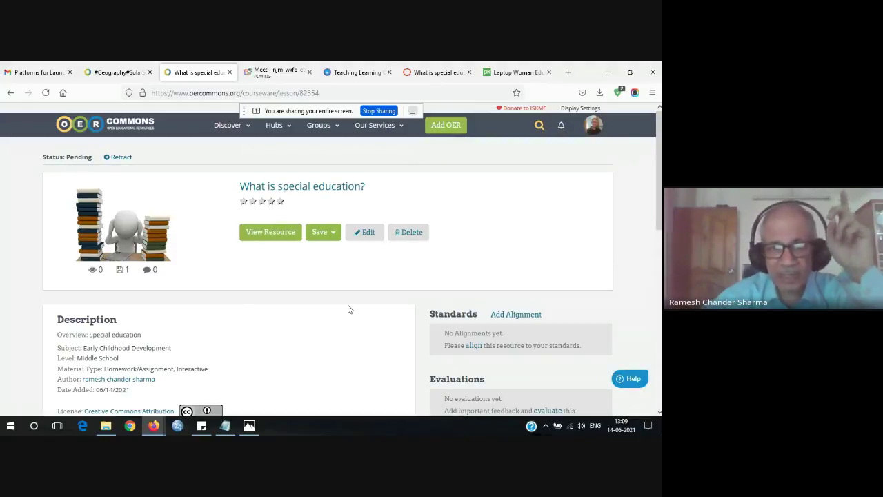
# Review the special education lesson's description page and compare it with the published Geography and Solar System resource.
pyautogui.scroll(-2, 349, 309)
pyautogui.scroll(2, 312, 278)
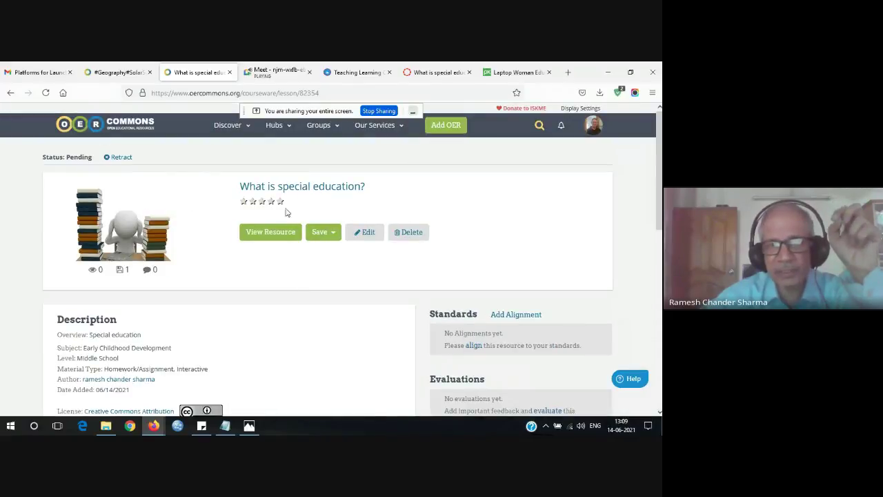
pyautogui.click(119, 72)
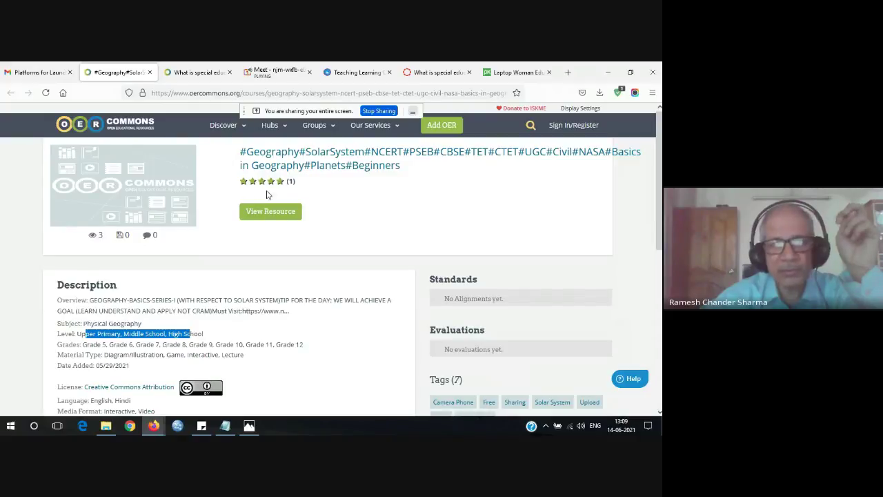
pyautogui.click(198, 72)
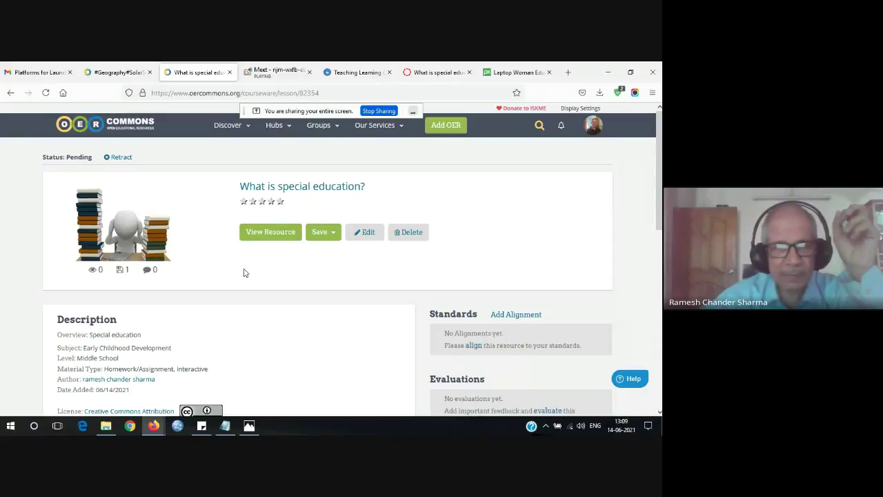
pyautogui.scroll(-3, 339, 295)
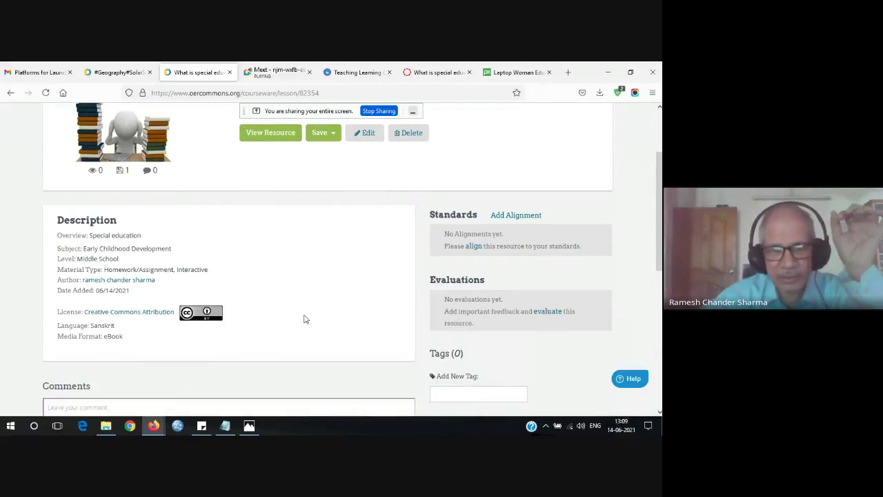
pyautogui.scroll(-5, 306, 319)
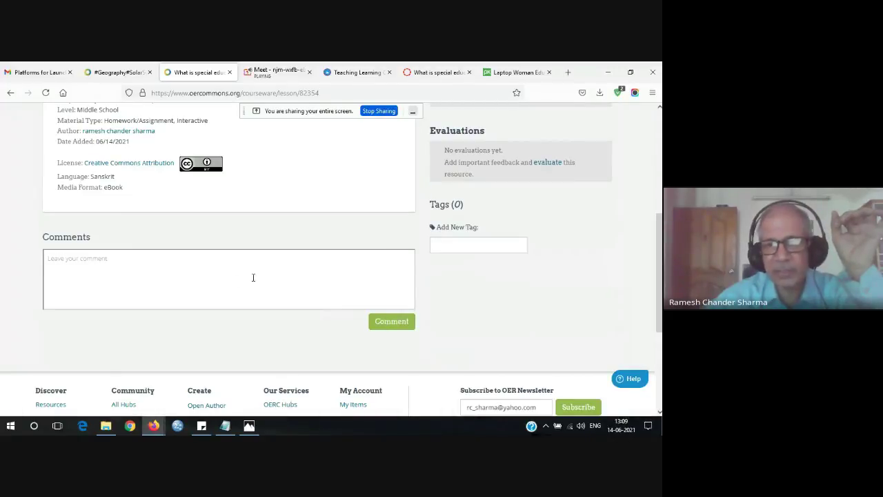
pyautogui.scroll(8, 253, 277)
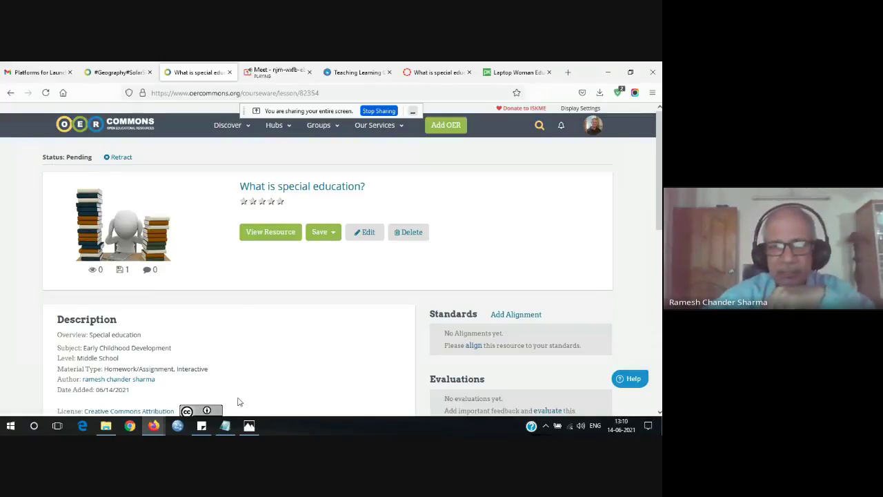
# View the OER Commons publication notice in the Photos app, and return to the Geography and Solar System resource in the browser.
pyautogui.click(249, 426)
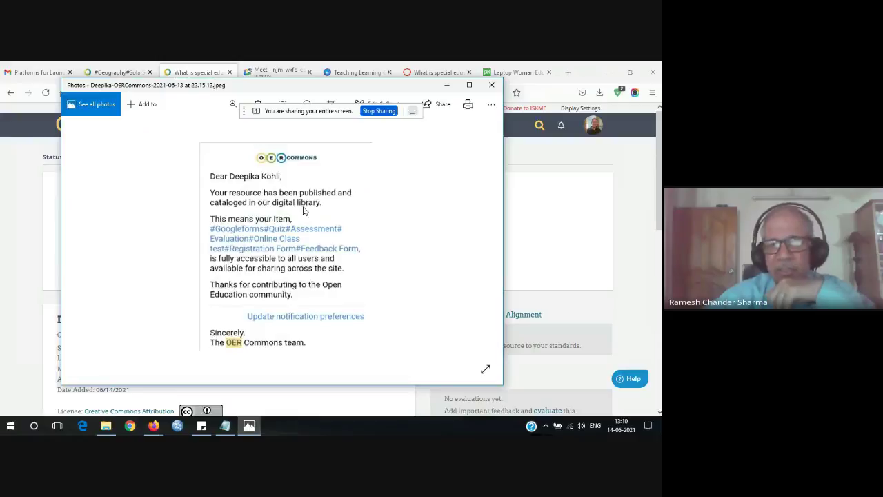
pyautogui.click(447, 88)
pyautogui.click(118, 72)
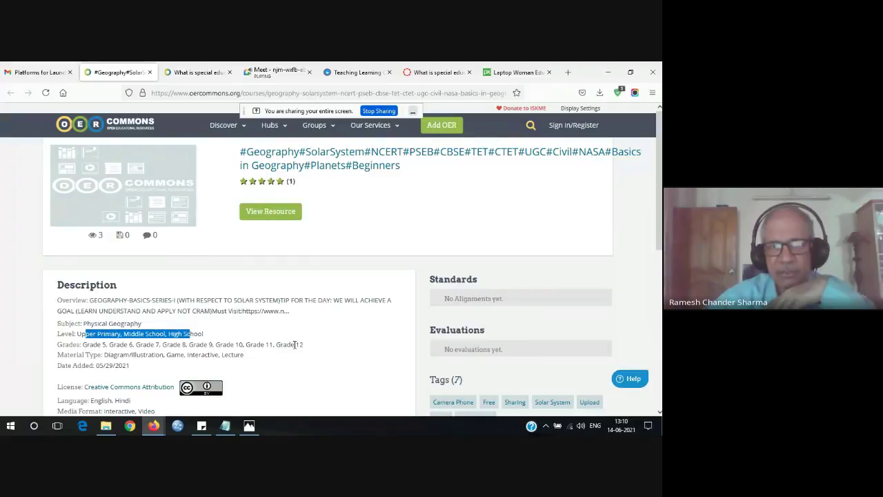
# Retract the "What is special education?" lesson from review.
pyautogui.click(196, 72)
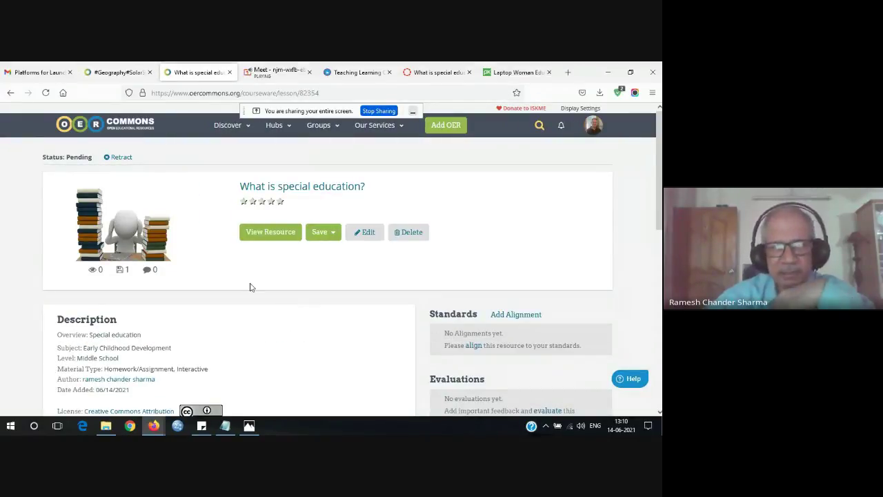
pyautogui.click(122, 159)
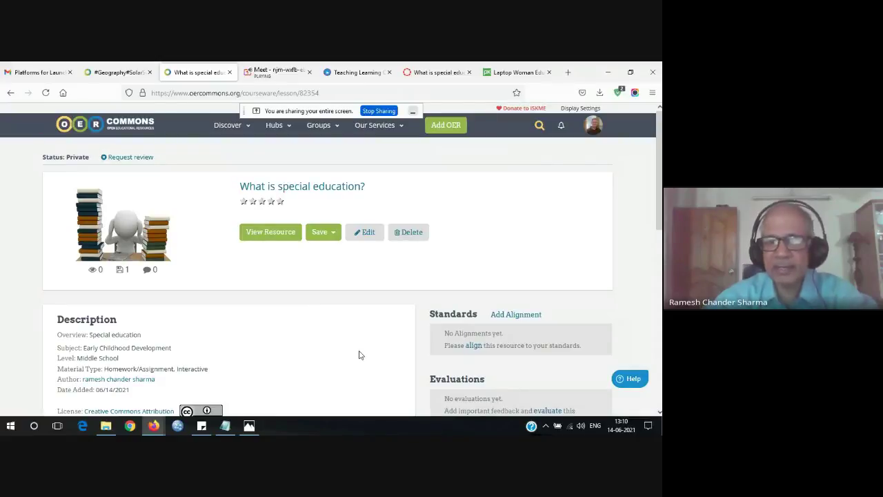
# Look through the rest of the lesson's page and open the site's Collections page.
pyautogui.scroll(-3, 359, 354)
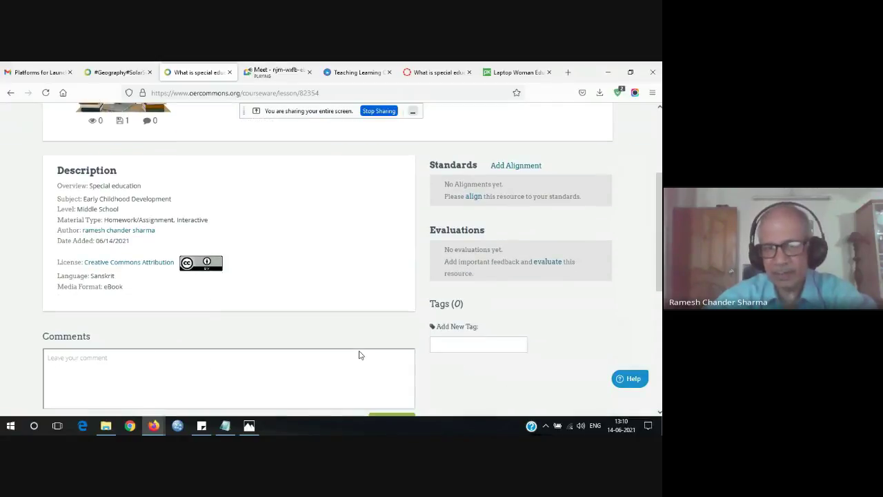
pyautogui.scroll(-4, 359, 353)
pyautogui.scroll(4, 356, 355)
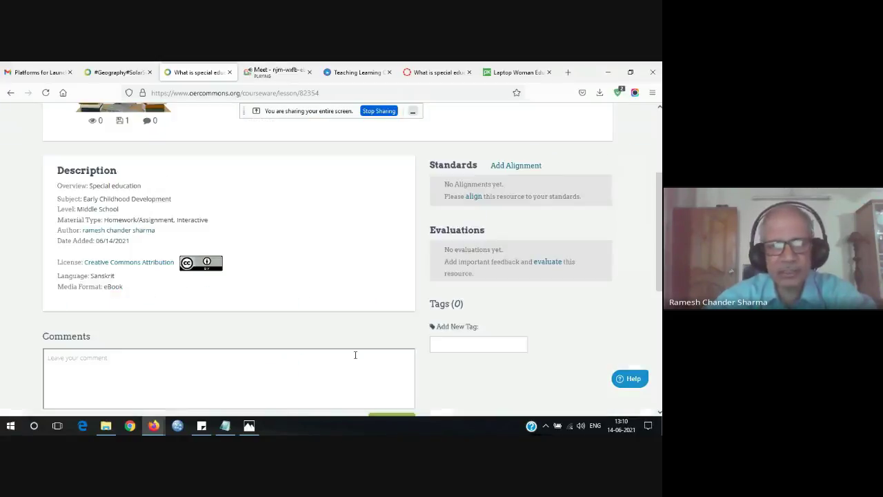
pyautogui.scroll(-5, 356, 357)
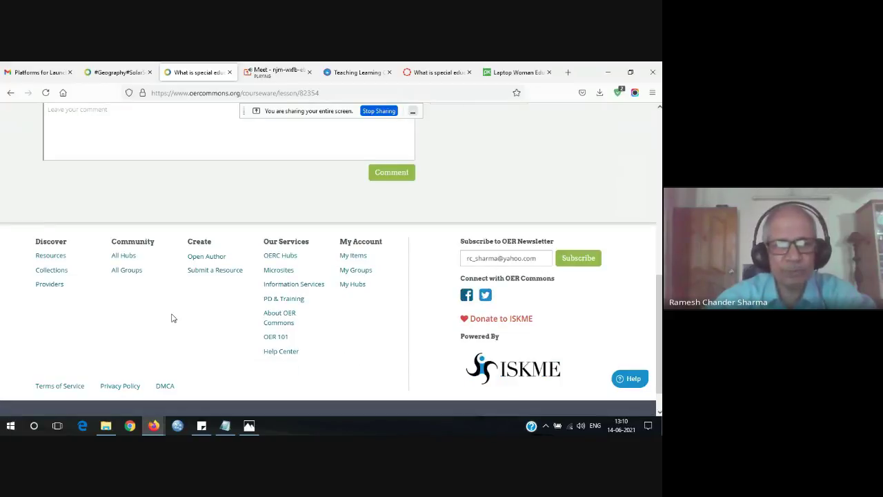
pyautogui.click(58, 276)
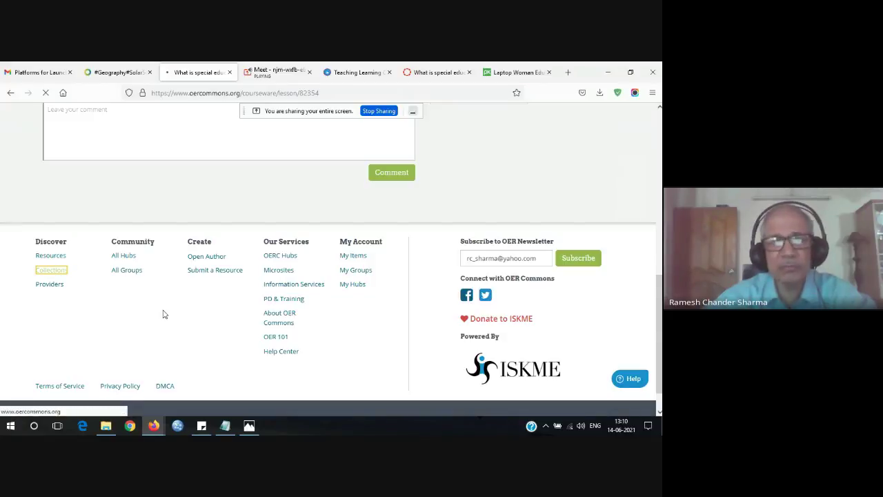